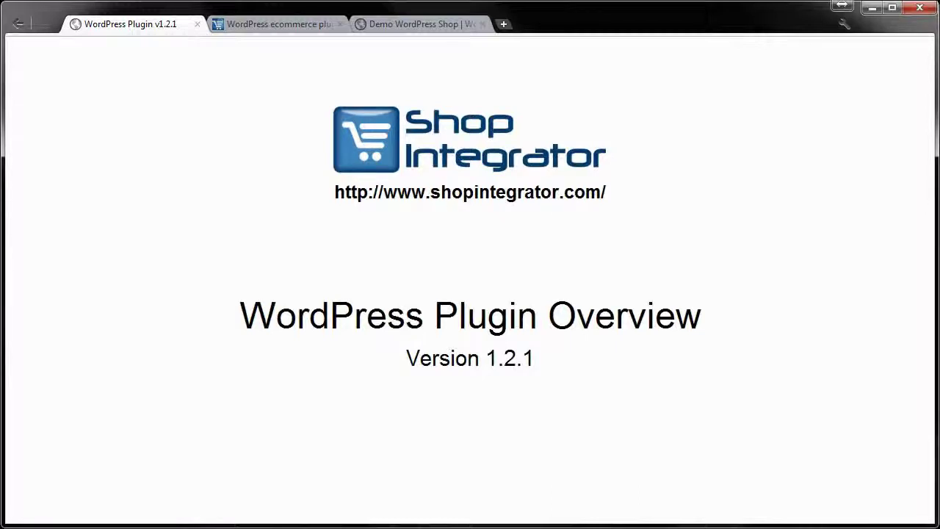
Download the ShopIntegrator WordPress ecommerce plugin zip from its web page and read through the installation steps.
key("ctrl+Tab")
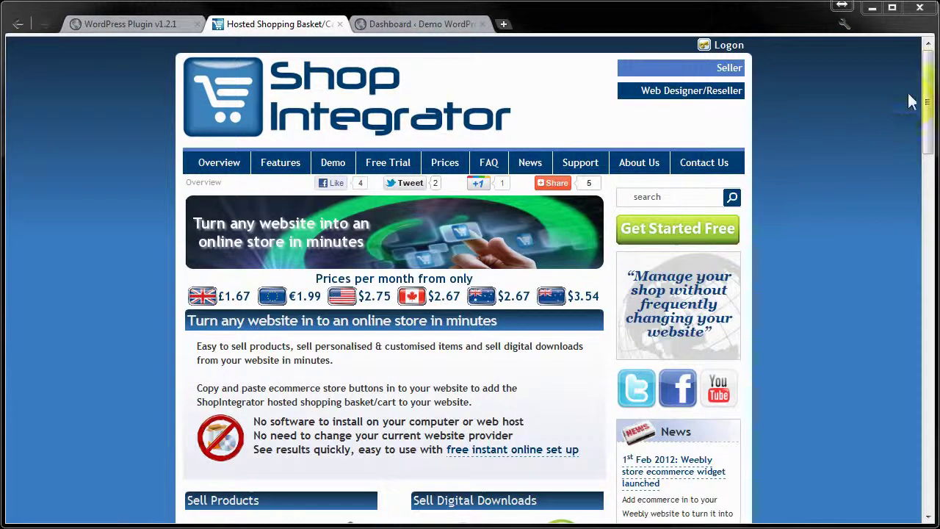
left_click_drag(908, 94, 909, 283)
left_click(681, 187)
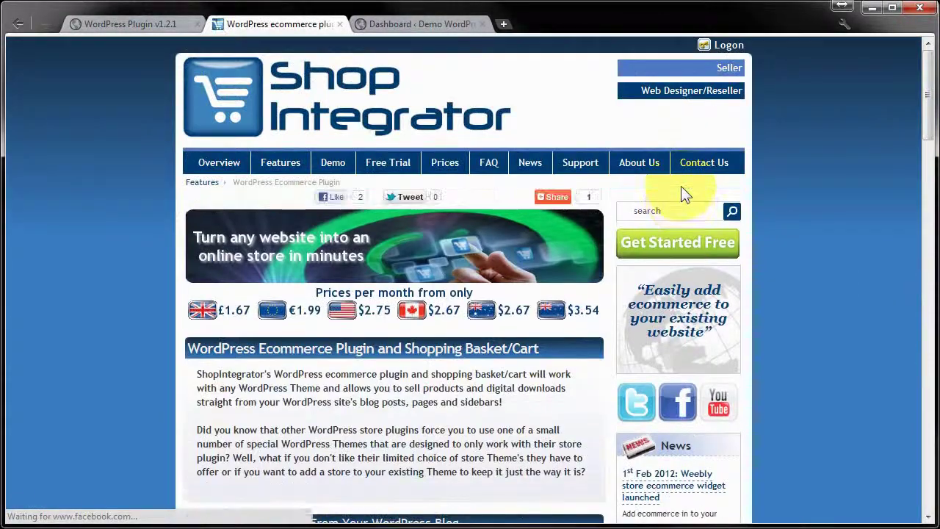
left_click_drag(928, 86, 924, 170)
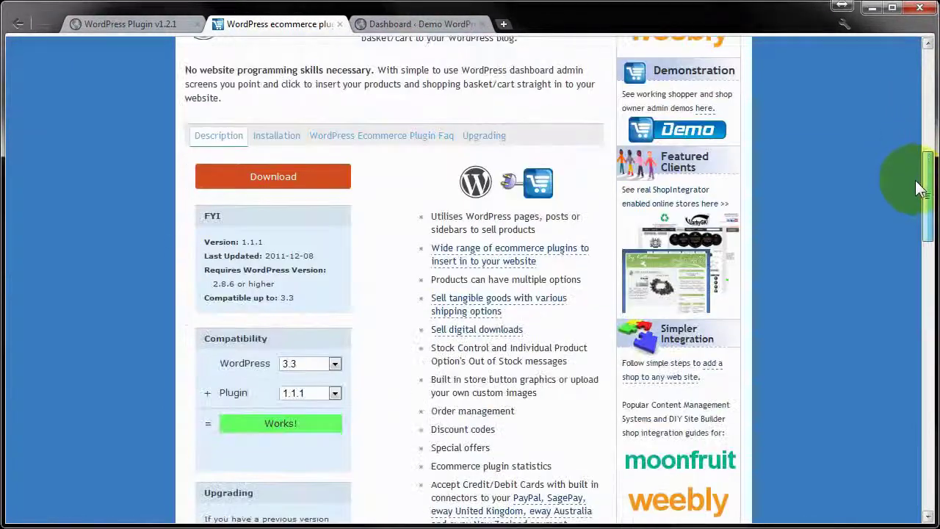
left_click(328, 182)
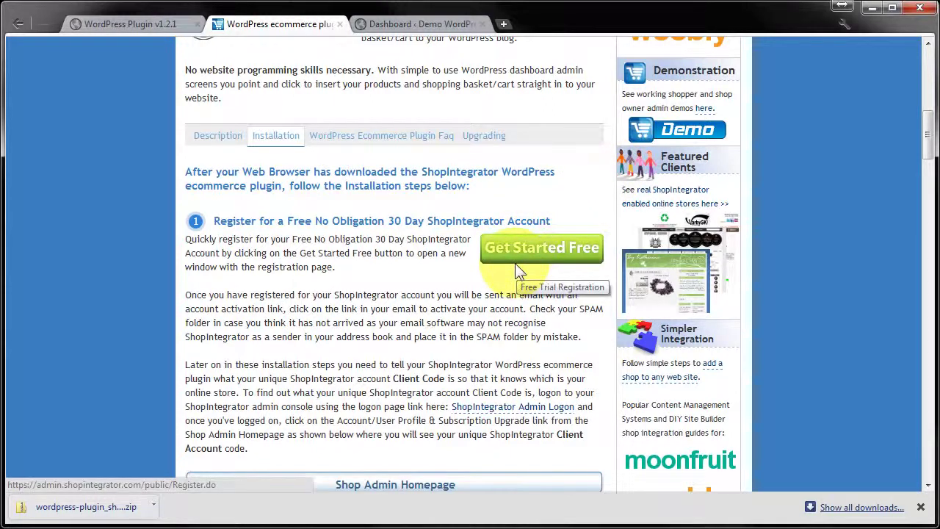
left_click_drag(930, 125, 930, 234)
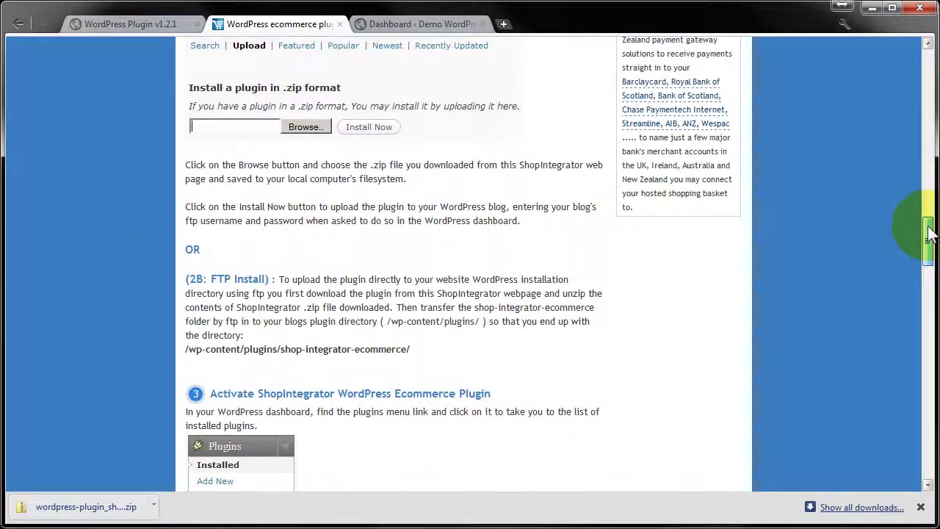
Switch to the Demo WordPress Shop dashboard and view the zip upload page for new plugins and the installed plugins list.
key("ctrl+Tab")
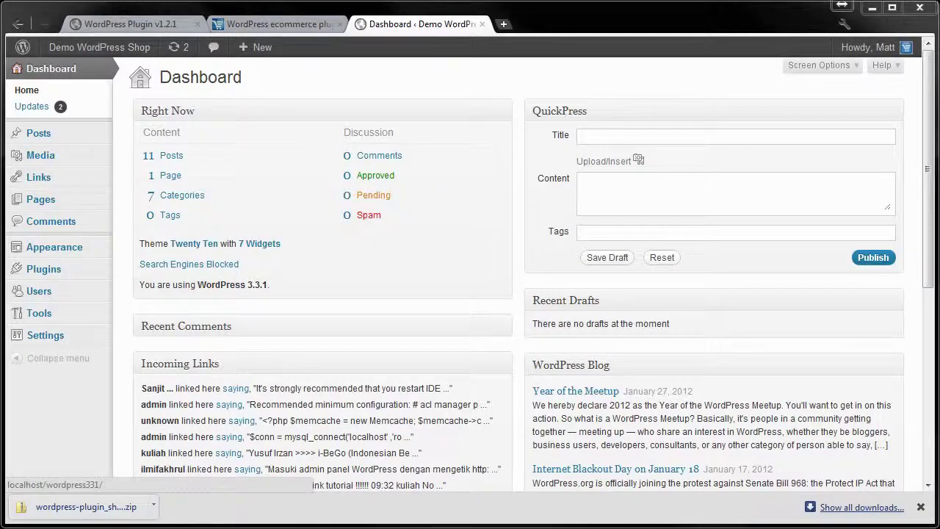
left_click(41, 268)
left_click(238, 78)
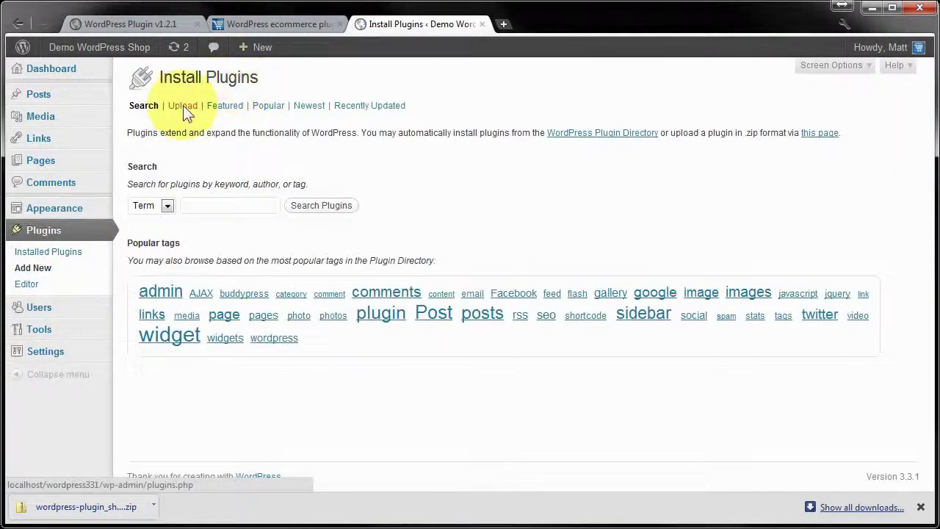
left_click(183, 107)
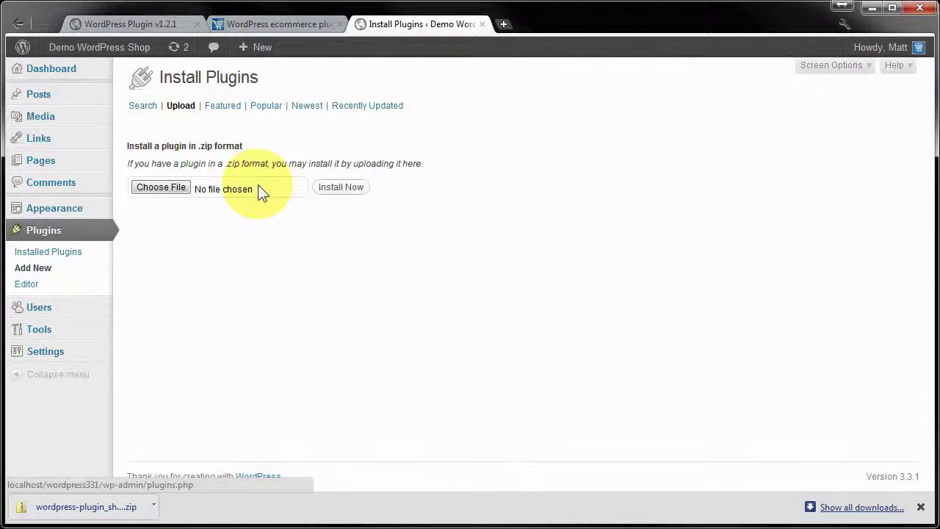
left_click(42, 252)
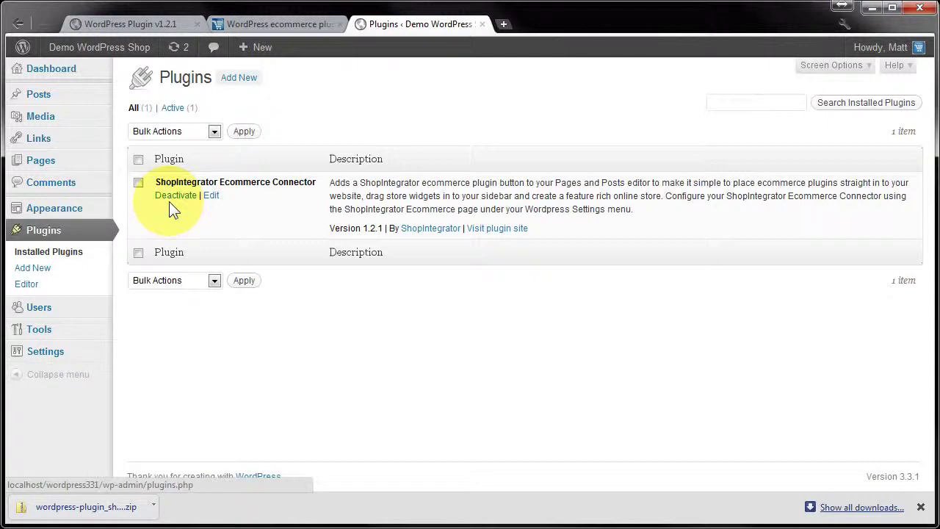
Open the ShopIntegrator Ecommerce Connector settings and save them with the existing client code.
left_click(38, 351)
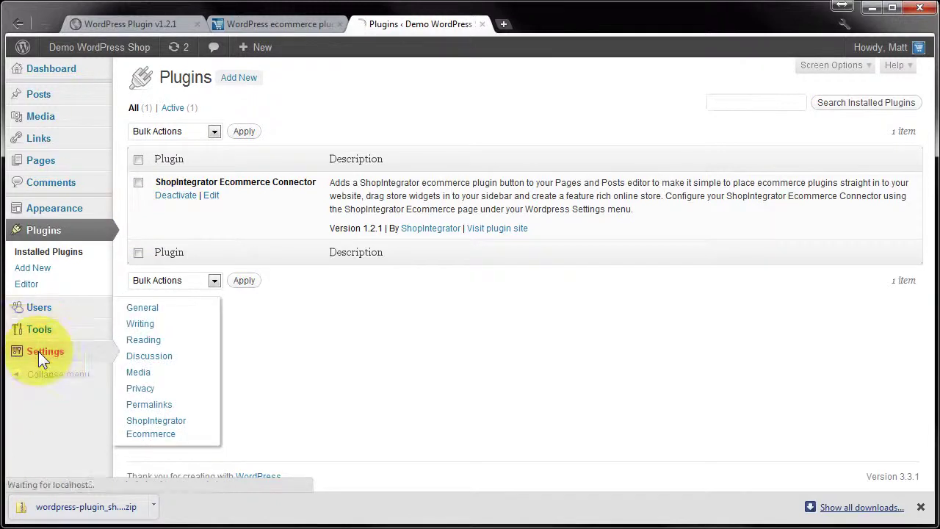
scroll(52, 344, "down", 2)
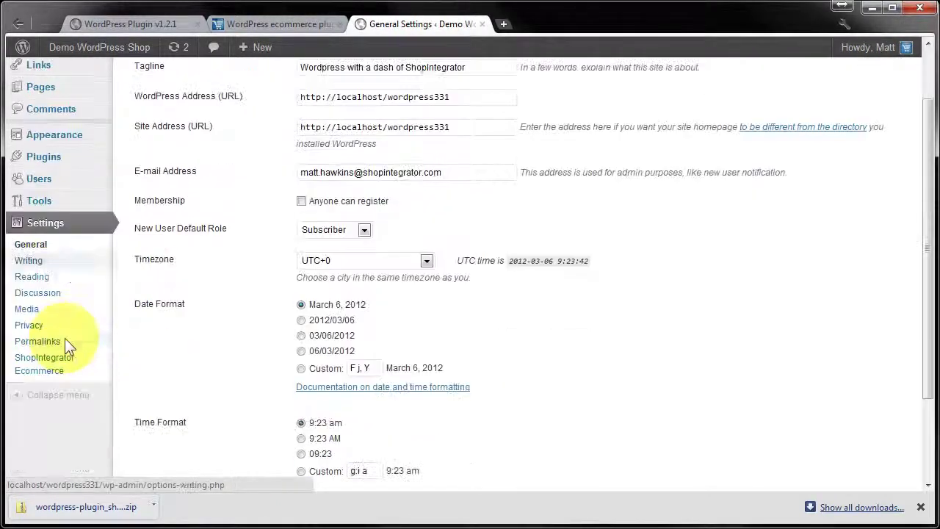
left_click(33, 361)
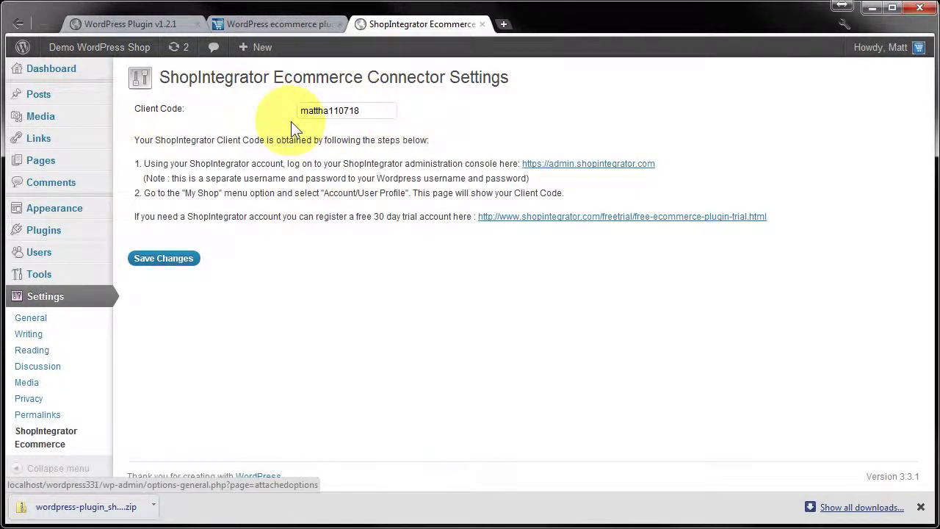
left_click(168, 258)
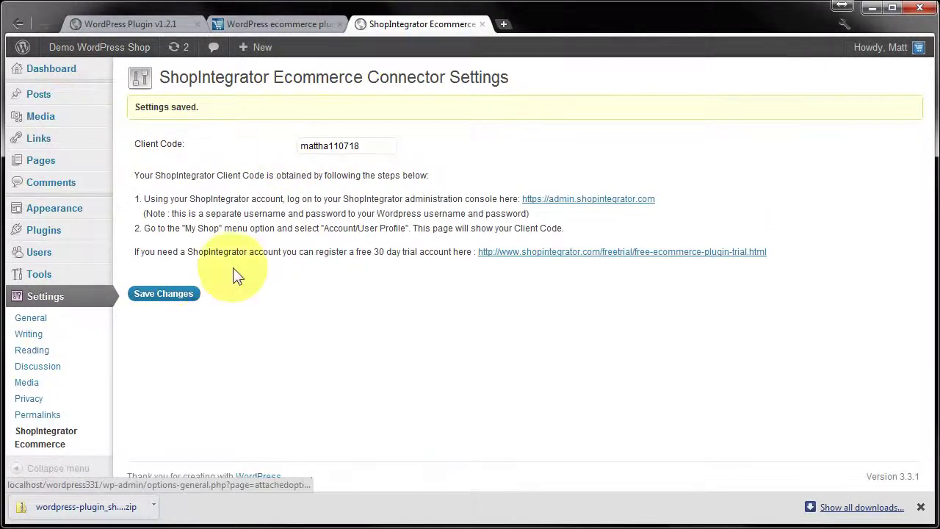
Examine the Demo WordPress Shop front page, including its product posts, 2012 Camera Range table and sidebar store controls.
left_click(99, 47)
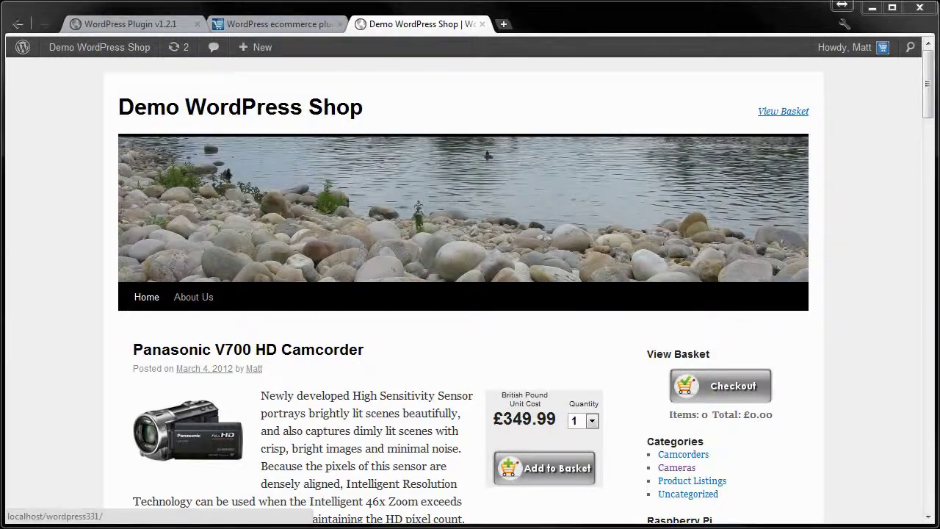
left_click_drag(929, 84, 929, 130)
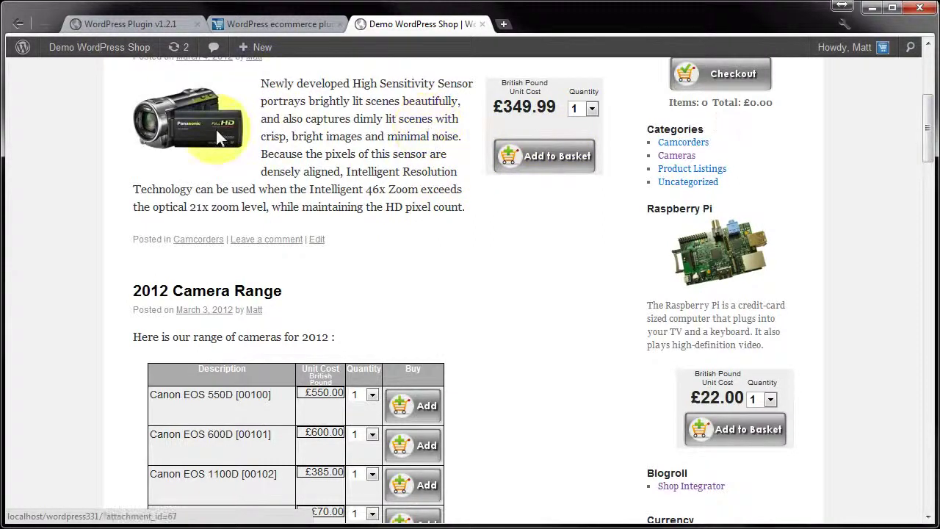
left_click_drag(926, 115, 926, 156)
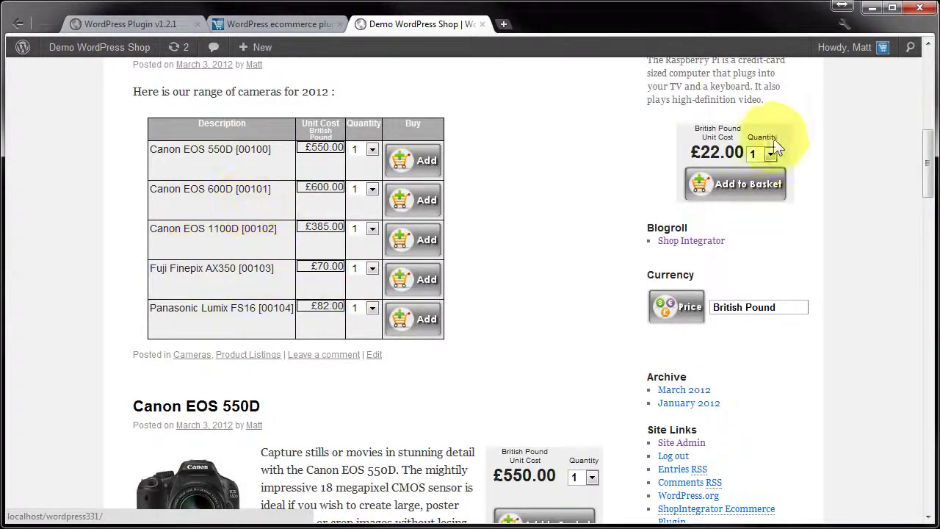
left_click_drag(929, 143, 929, 193)
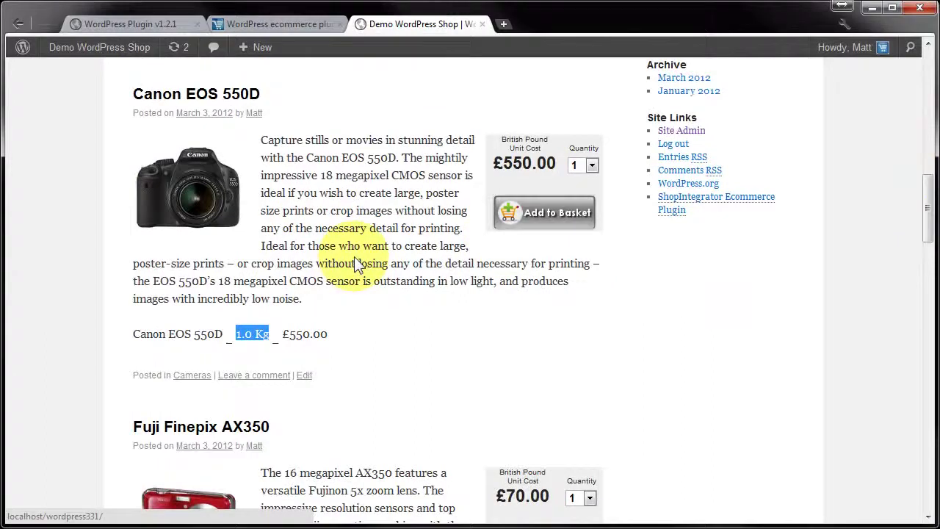
left_click(126, 314)
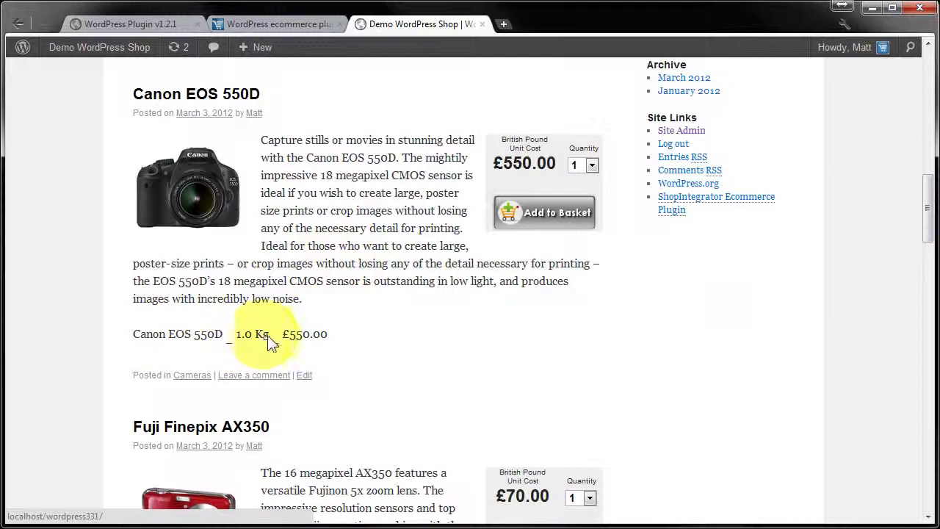
left_click_drag(928, 219, 926, 149)
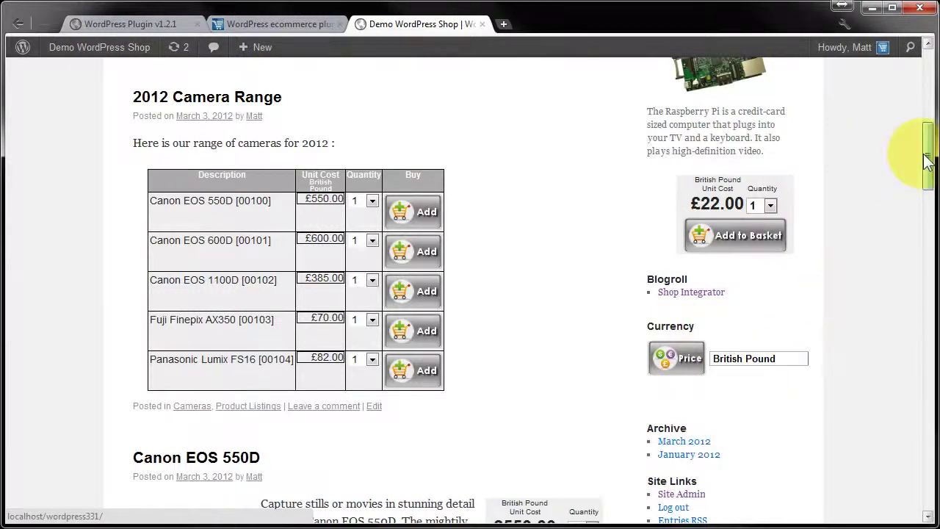
left_click_drag(927, 162, 930, 130)
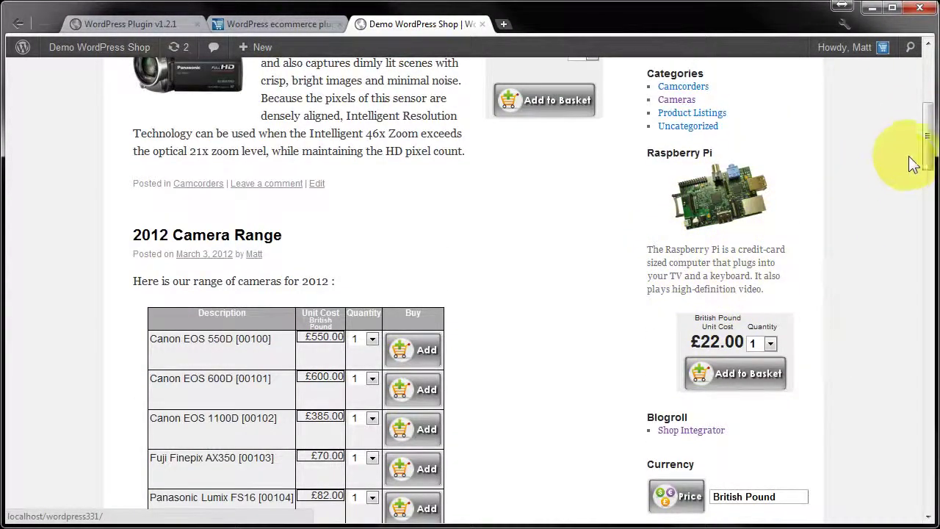
left_click_drag(928, 137, 929, 104)
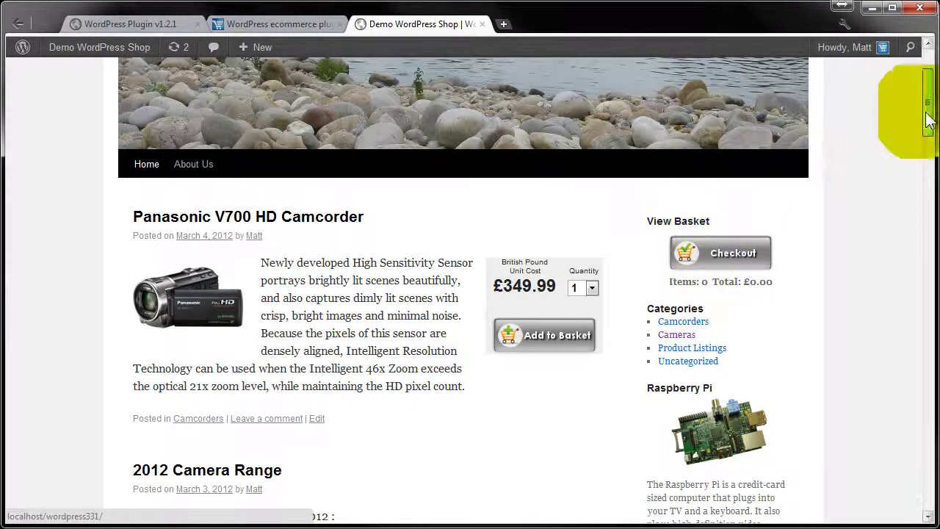
left_click_drag(928, 110, 931, 88)
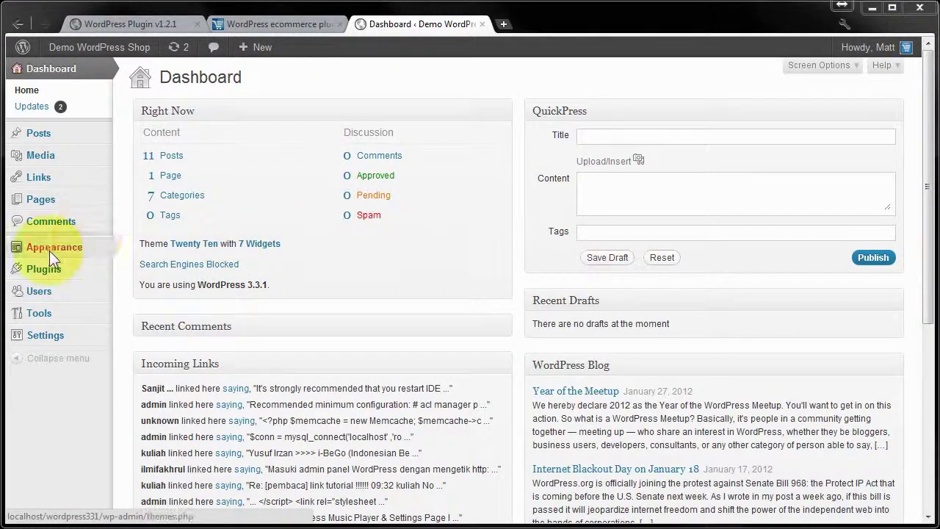
Open the site's widget management page and examine the available store widgets and the Primary Widget Area.
mouse_move(48, 251)
left_click(133, 264)
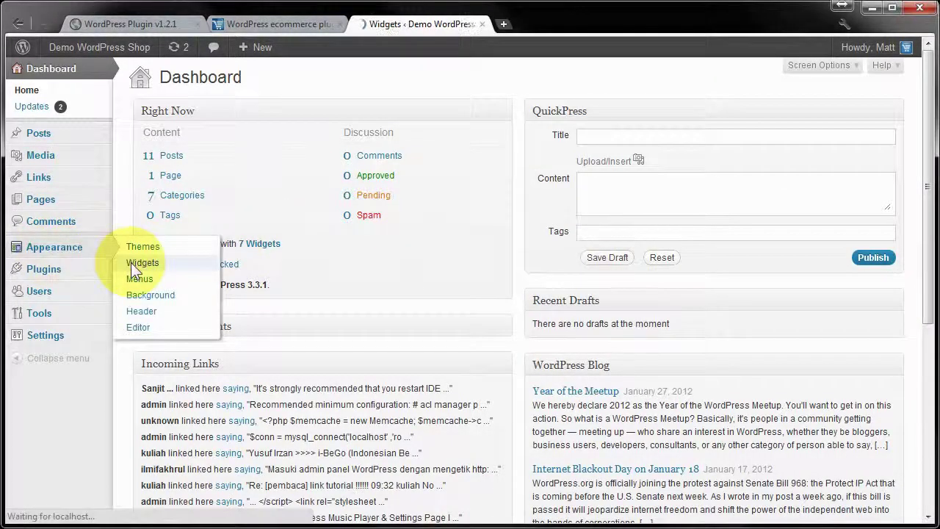
left_click_drag(929, 171, 927, 257)
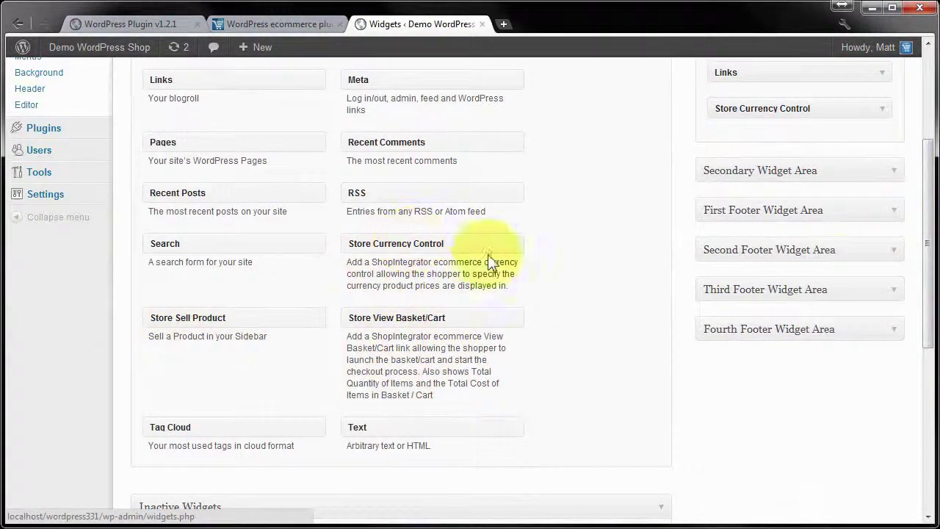
left_click_drag(927, 308, 926, 216)
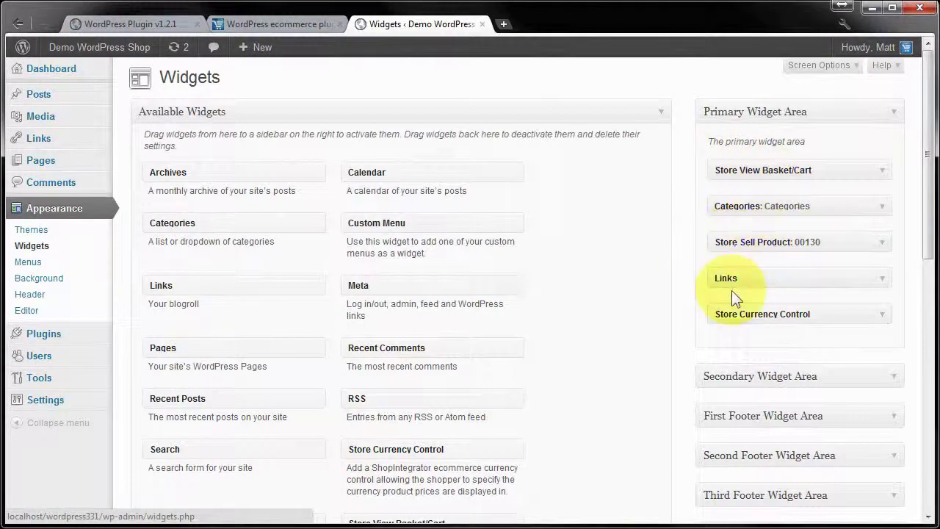
Expand the Store View Basket/Cart widget in the Primary Widget Area and look through its Details placement options.
left_click(882, 169)
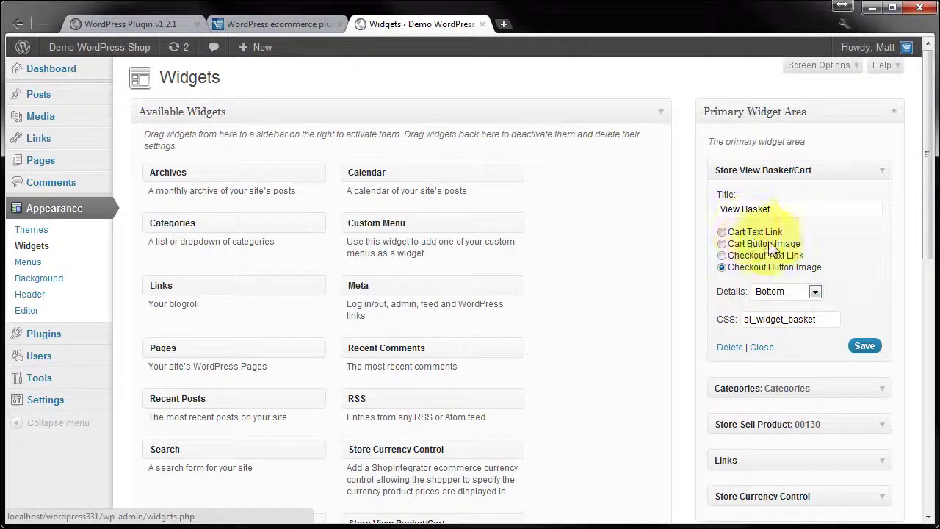
left_click(771, 291)
left_click(768, 307)
left_click(777, 290)
left_click(771, 318)
left_click(772, 292)
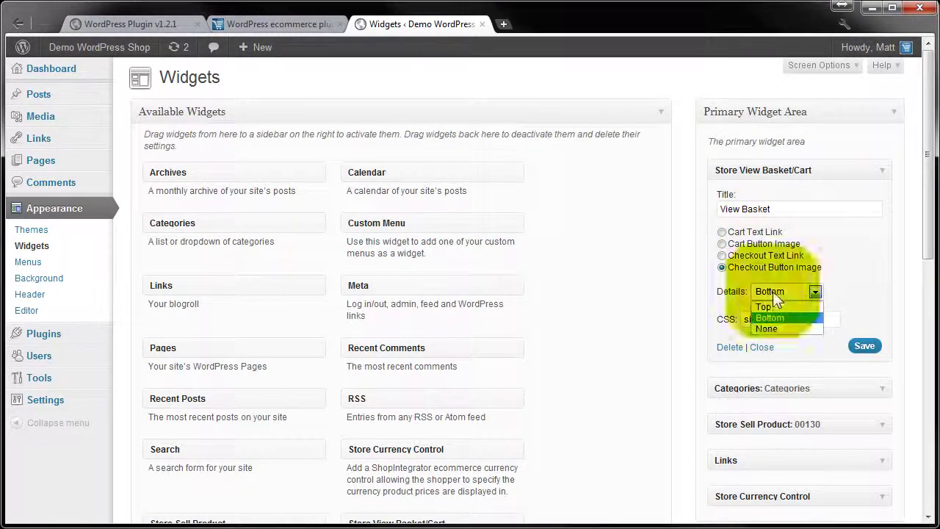
left_click(843, 282)
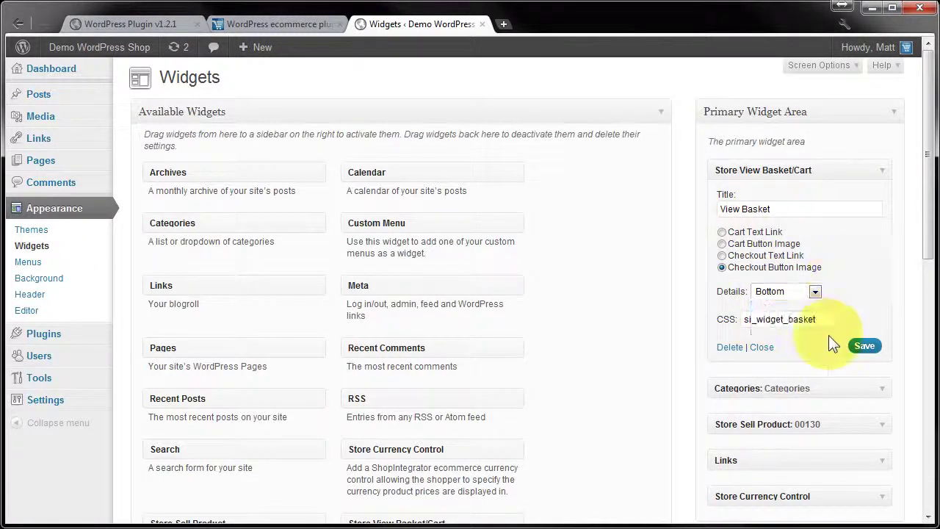
Inspect the CSS class name assigned to the Store View Basket/Cart widget.
left_click_drag(930, 173, 930, 227)
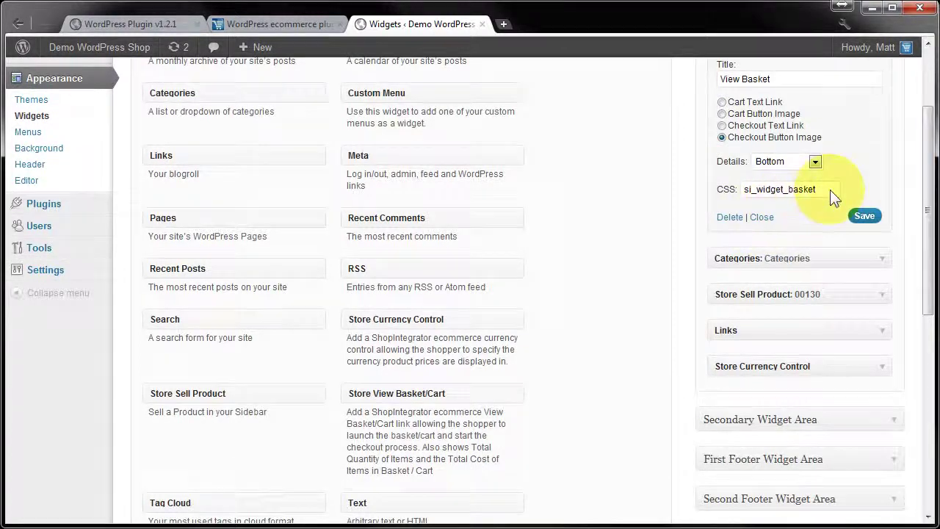
left_click_drag(827, 187, 690, 190)
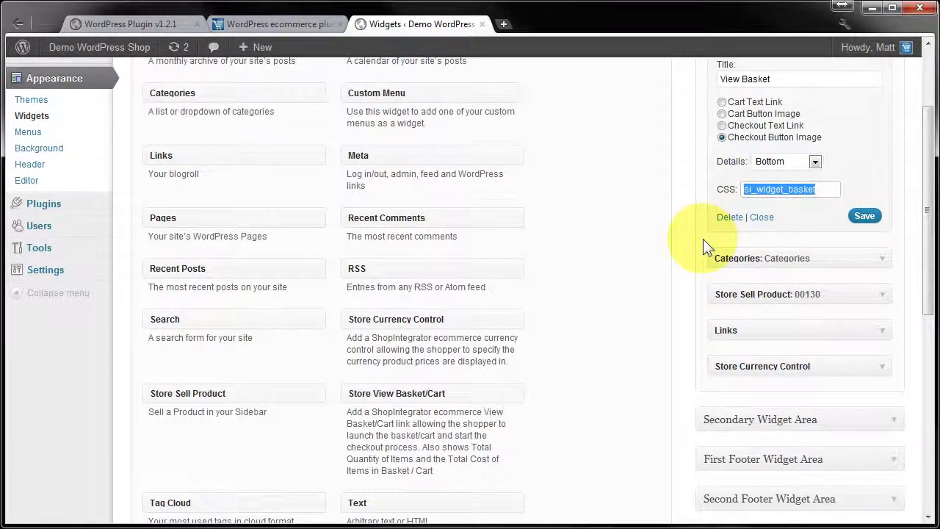
left_click(833, 188)
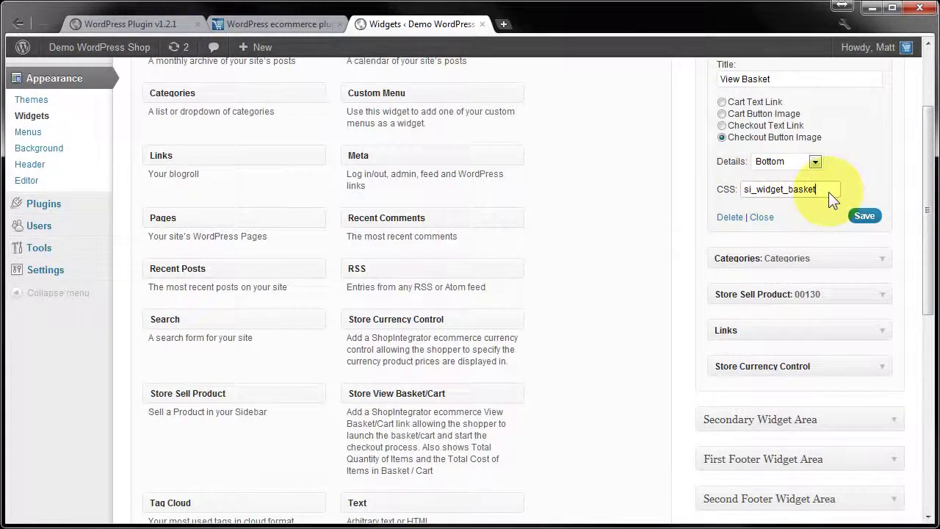
left_click_drag(827, 187, 721, 189)
left_click(830, 188)
Expand the Store Currency Control widget in the Primary Widget Area and inspect its CSS class name.
left_click_drag(930, 186, 932, 234)
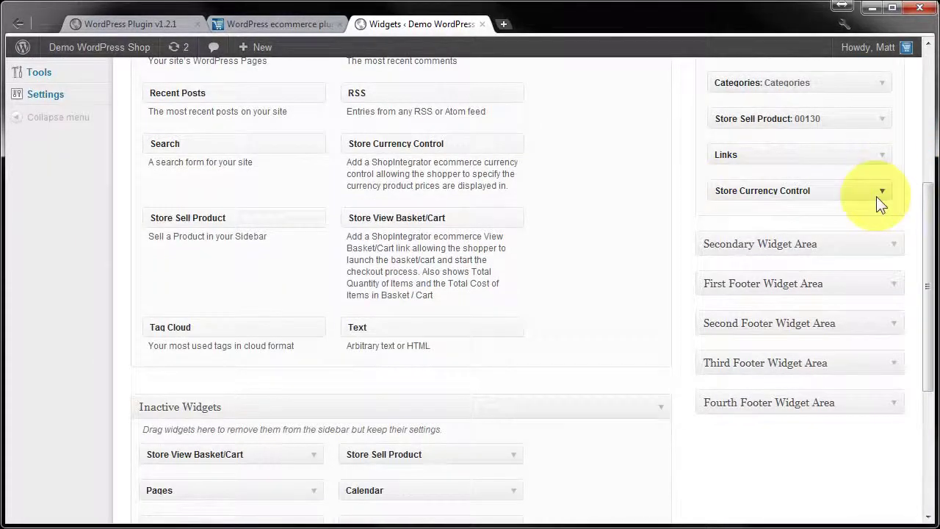
left_click(883, 190)
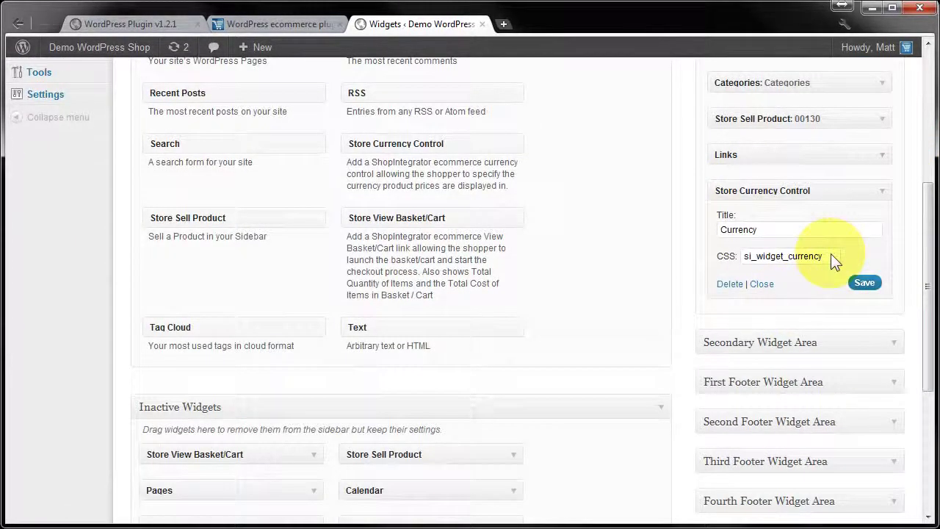
left_click_drag(830, 254, 696, 247)
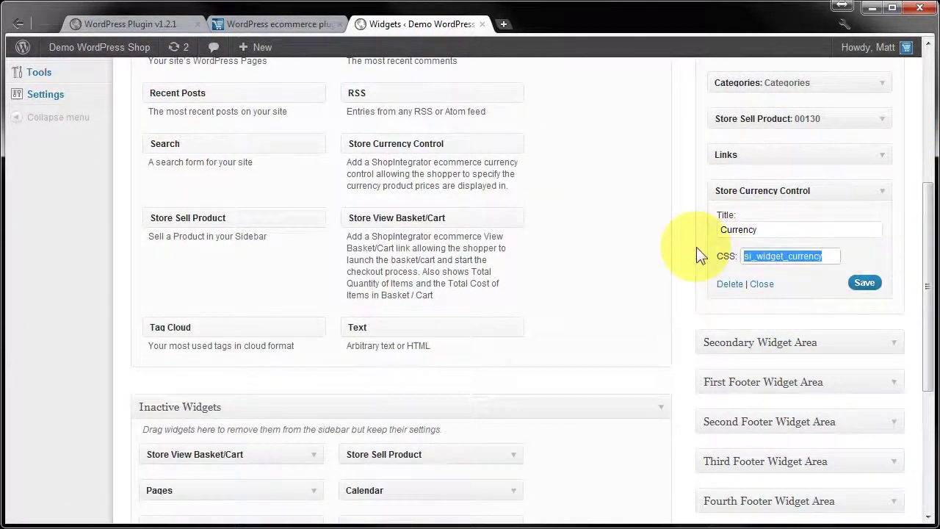
left_click(753, 255)
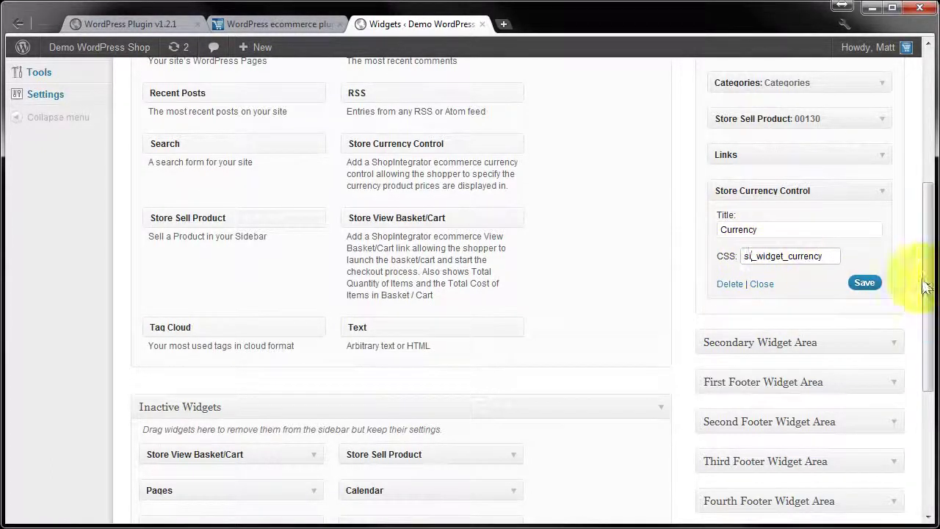
Open the Twenty Ten theme's style.css in the theme editor and go to the store widget rules at its end.
left_click_drag(929, 289, 928, 132)
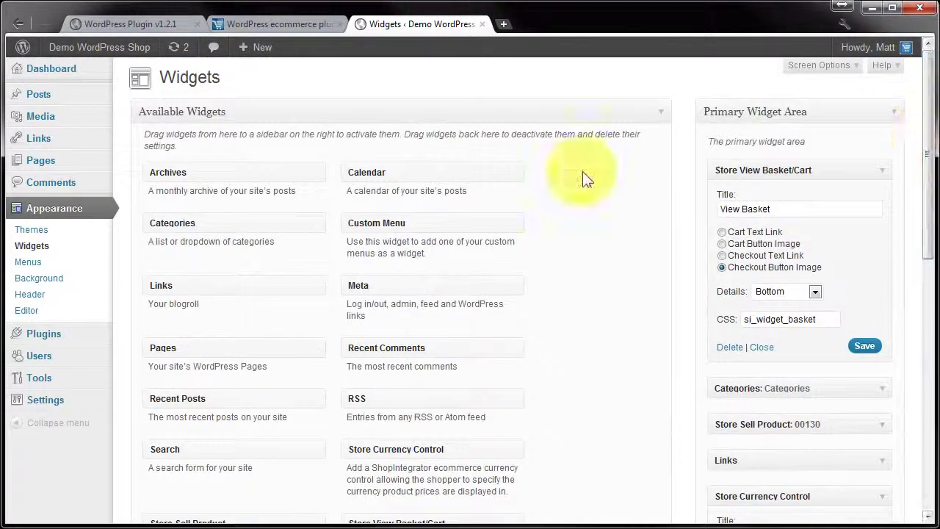
left_click(19, 307)
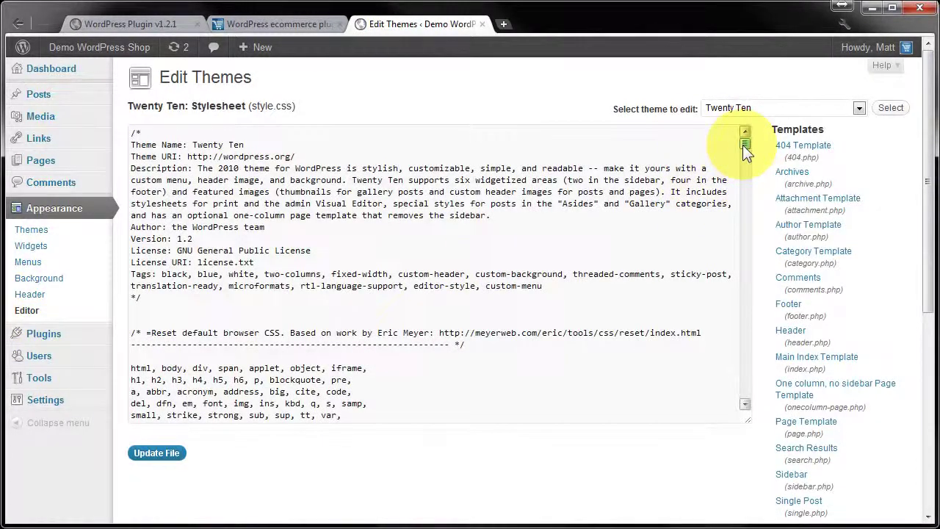
left_click_drag(743, 144, 743, 414)
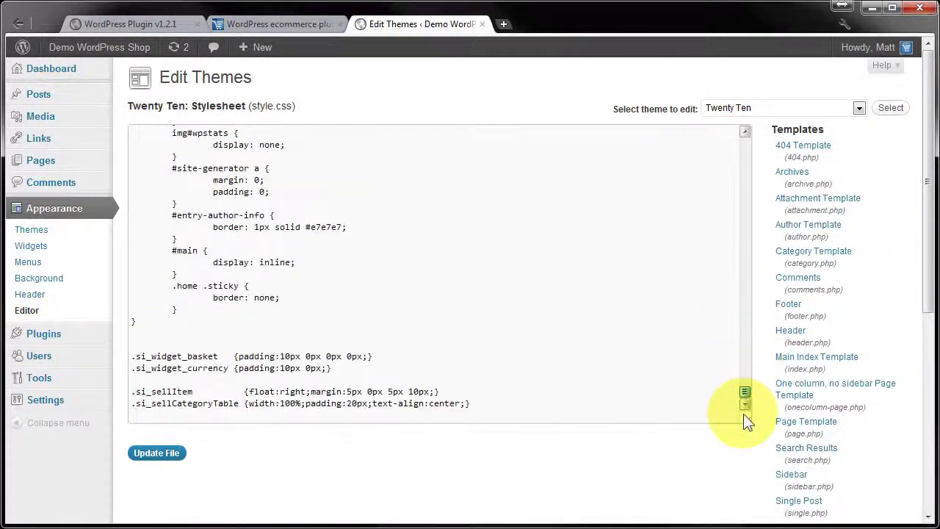
Examine the padding declaration of the .si_widget_basket rule in the stylesheet.
left_click(229, 370)
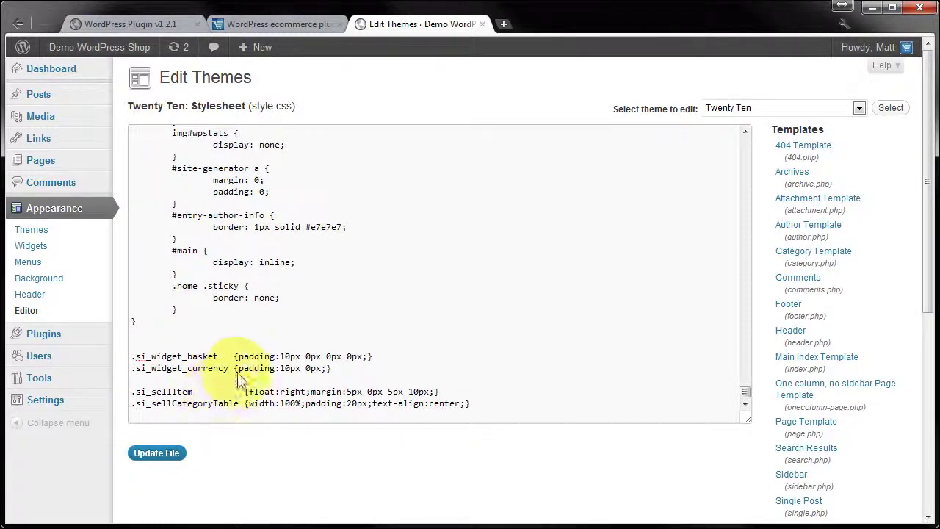
left_click_drag(237, 357, 369, 359)
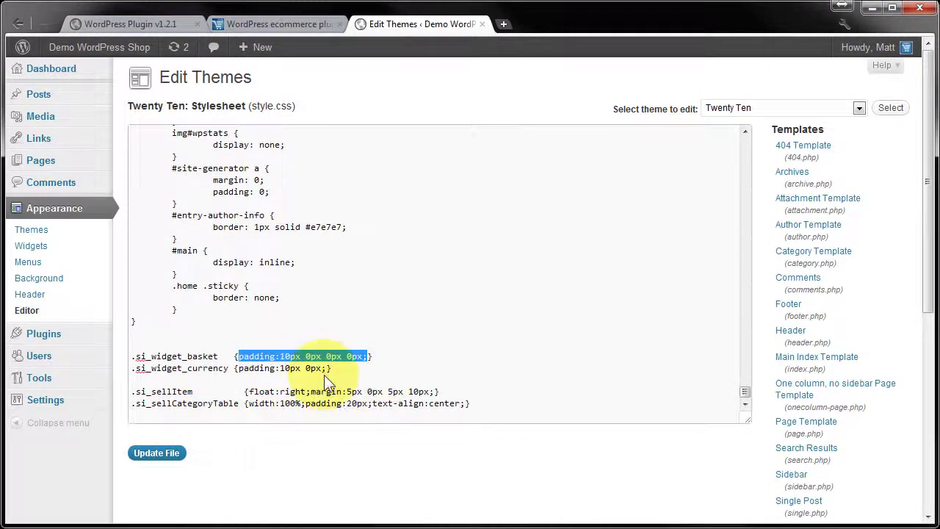
left_click(347, 371)
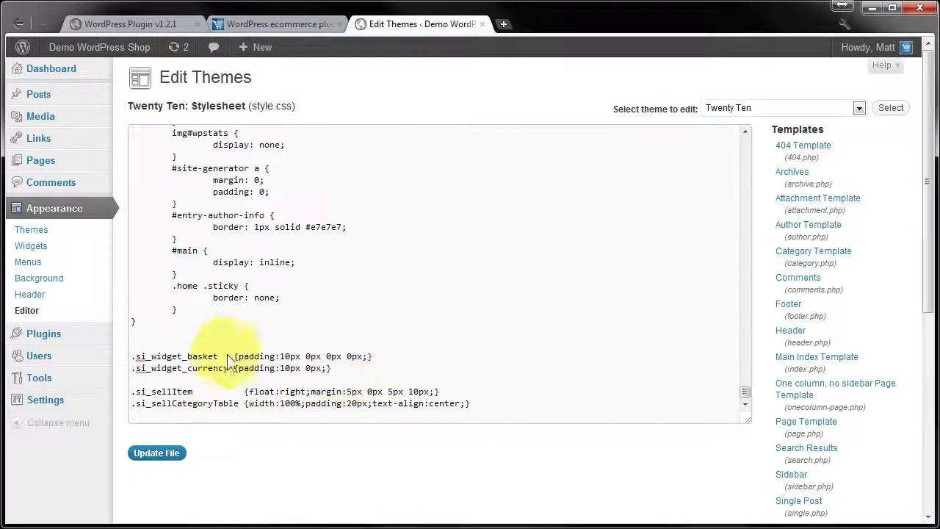
double_click(290, 356)
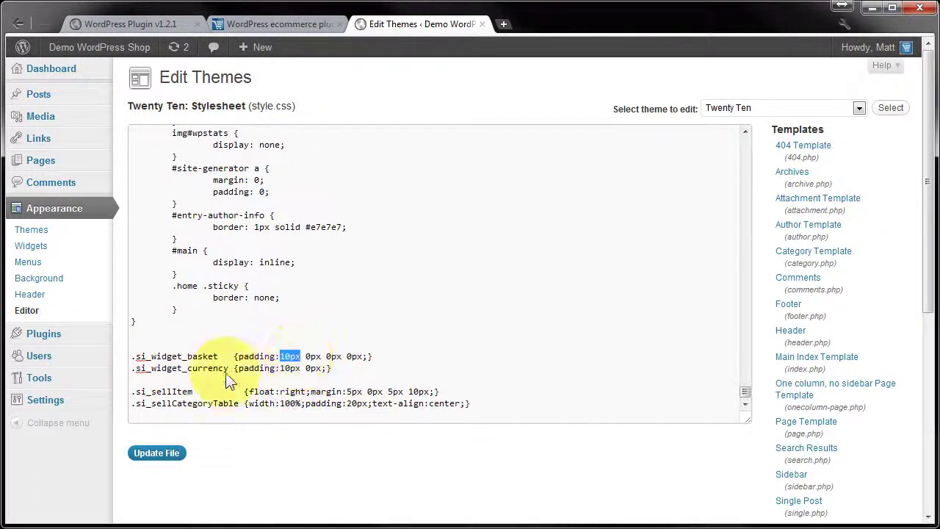
Examine the padding of the .si_widget_currency rule and save the stylesheet file.
left_click_drag(229, 368, 167, 374)
left_click(276, 368)
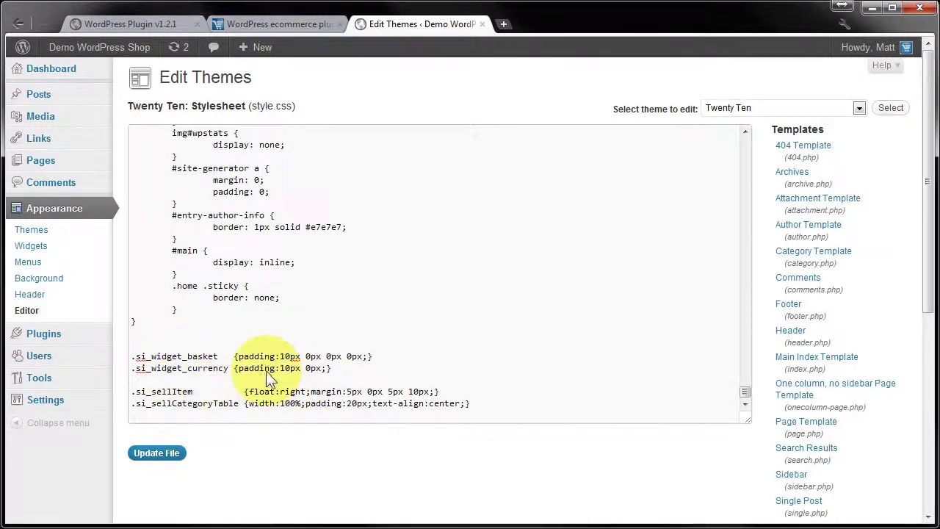
double_click(290, 368)
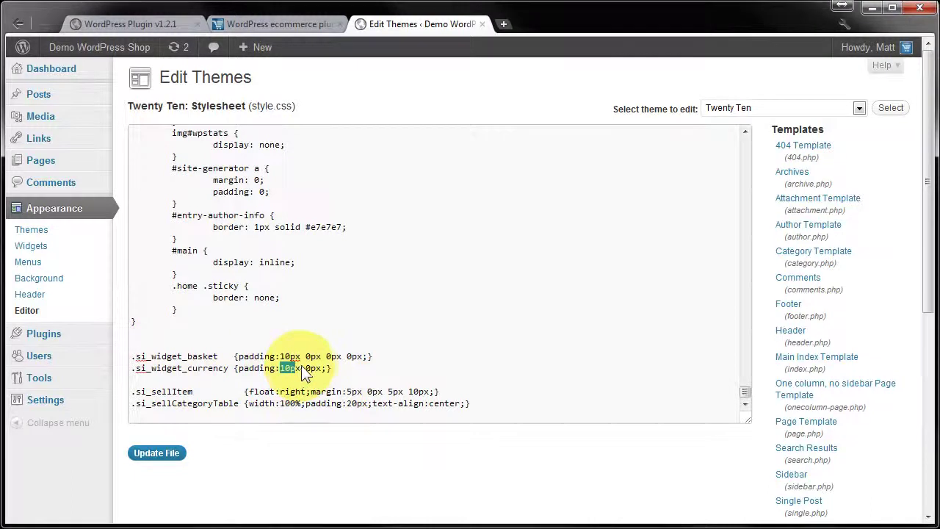
left_click(331, 368)
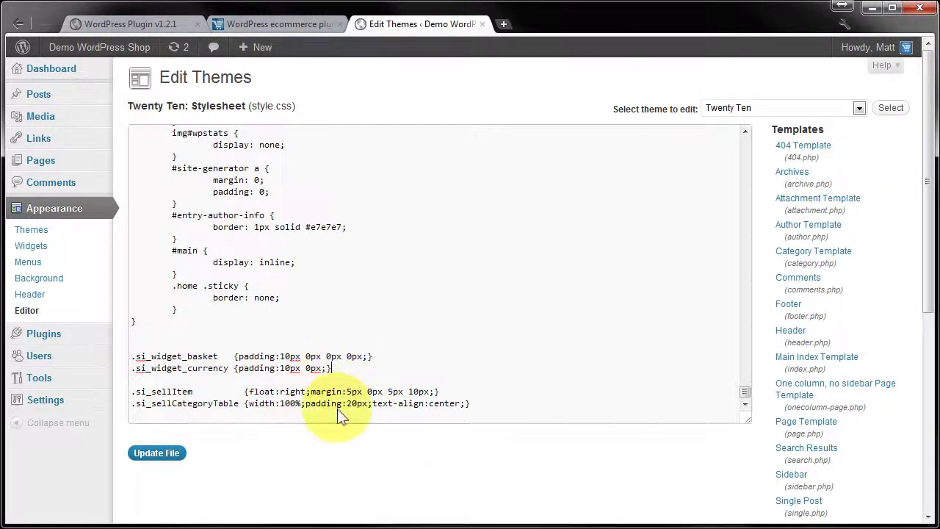
left_click(158, 454)
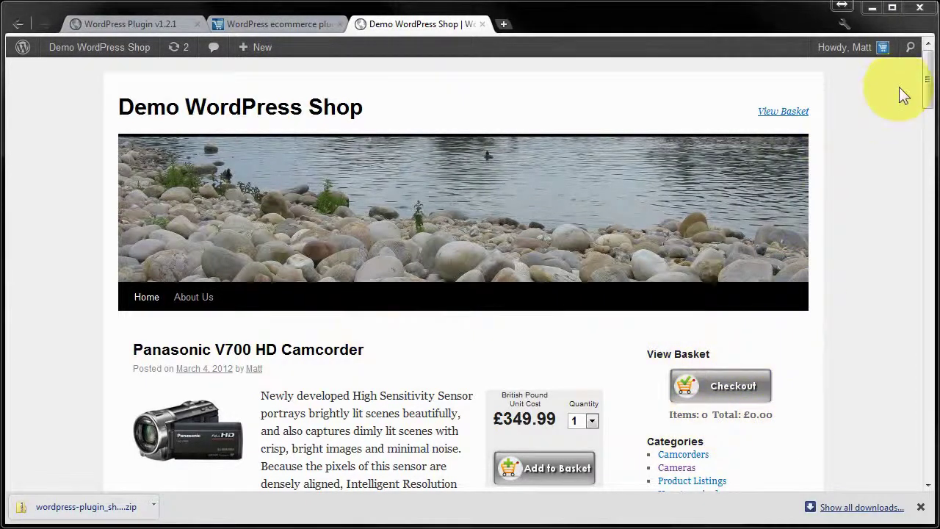
Examine the sidebar store widgets and the product listings on the demo shop's home page.
left_click_drag(927, 74, 829, 111)
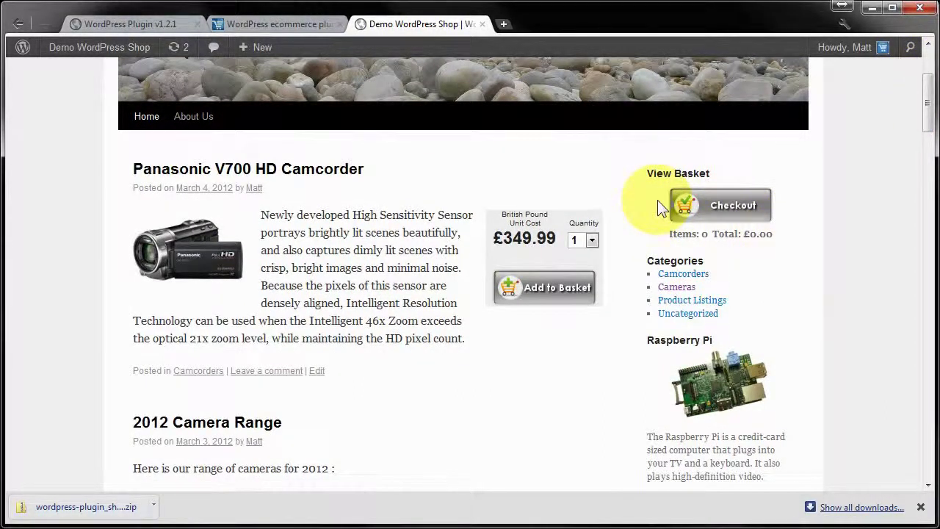
scroll(657, 200, "down", 2)
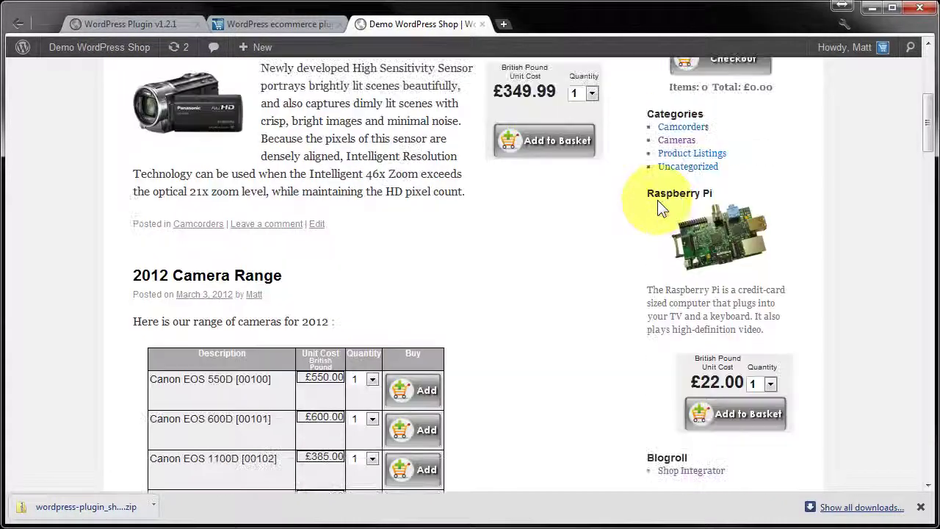
scroll(657, 200, "up", 2)
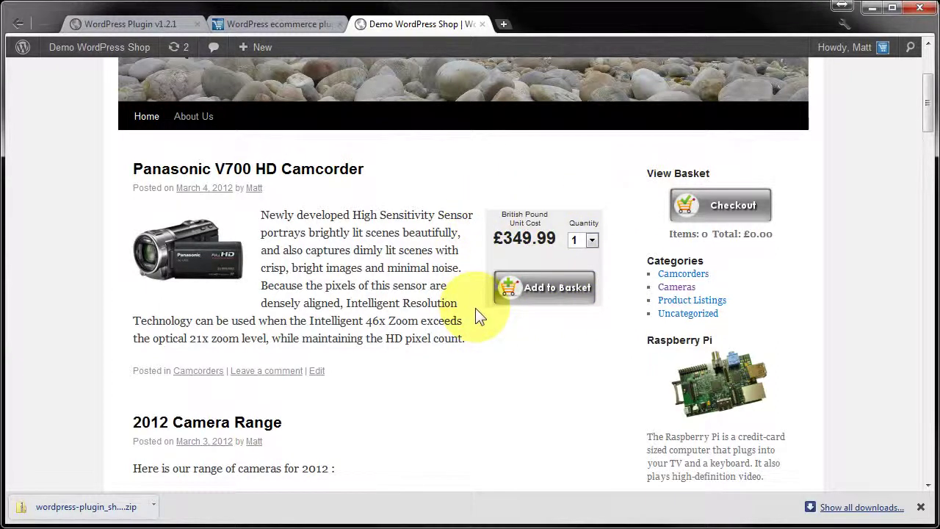
scroll(475, 308, "down", 4)
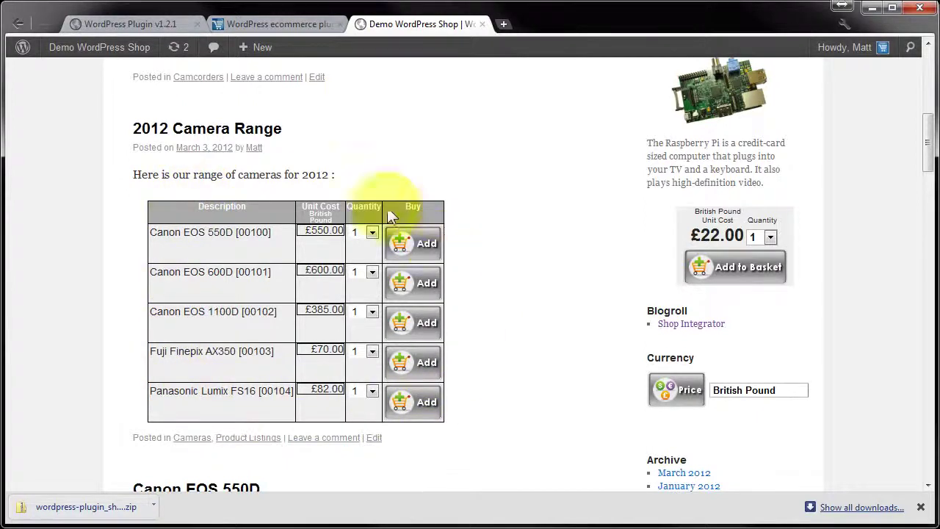
scroll(238, 204, "up", 6)
Return from the shop to the site administration and reopen the end of the Twenty Ten stylesheet in the theme editor.
mouse_move(96, 47)
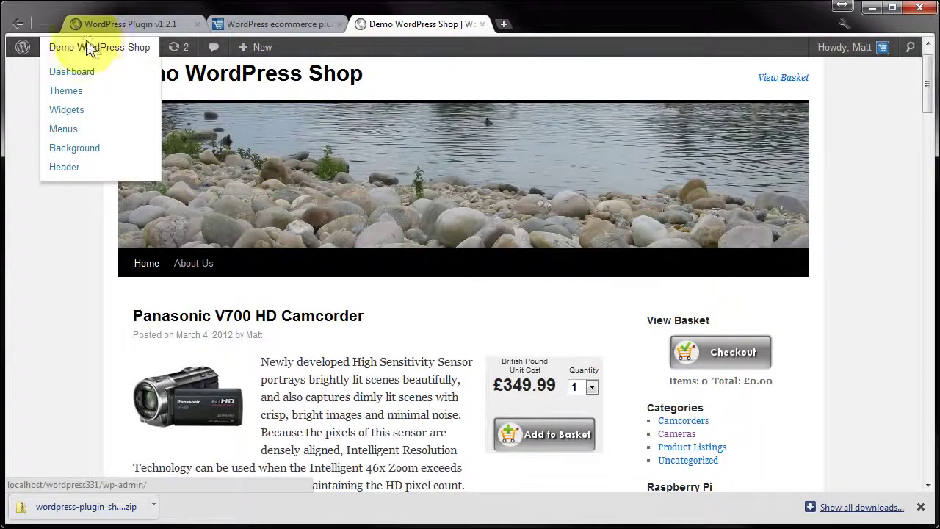
left_click(68, 73)
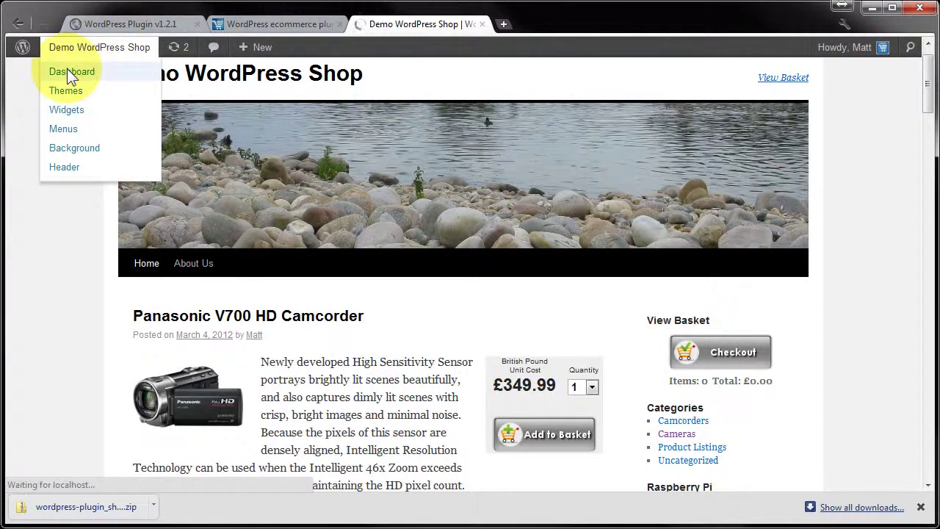
left_click(36, 248)
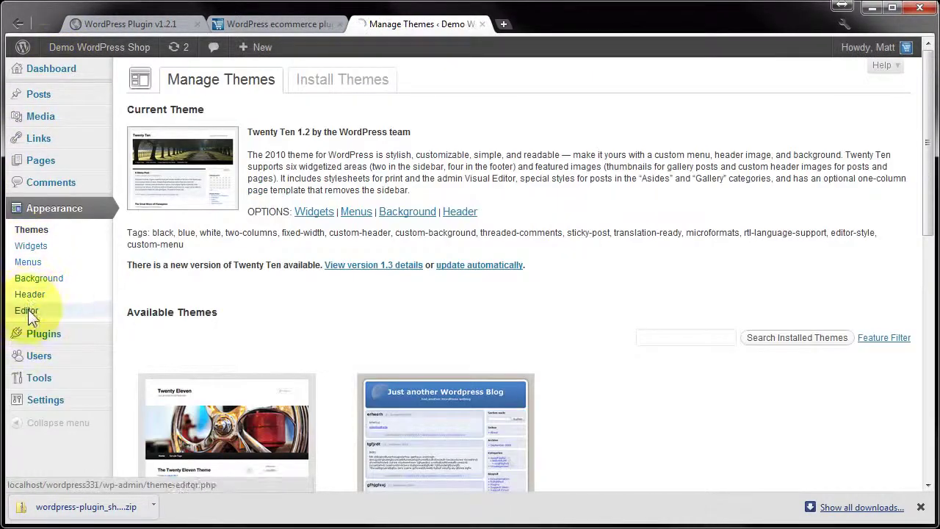
left_click(28, 309)
left_click_drag(746, 143, 748, 409)
Inspect the .si_sellItem and .si_sellCategoryTable rules, focusing on the float and margin settings of .si_sellItem.
left_click_drag(224, 413, 124, 388)
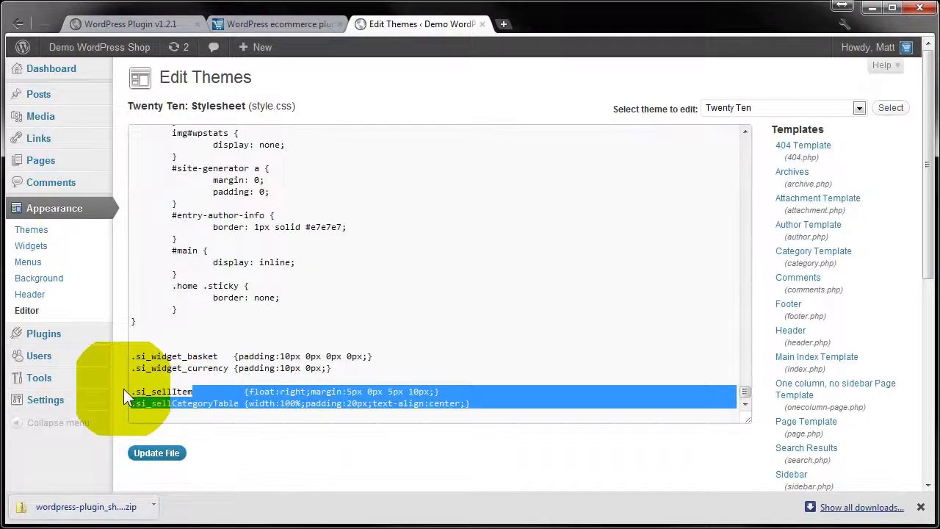
double_click(129, 389)
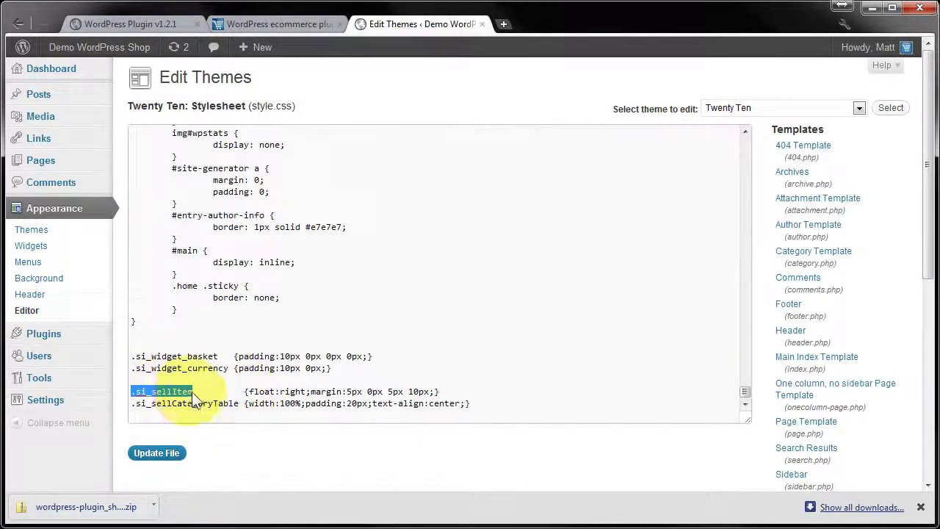
left_click_drag(248, 391, 440, 392)
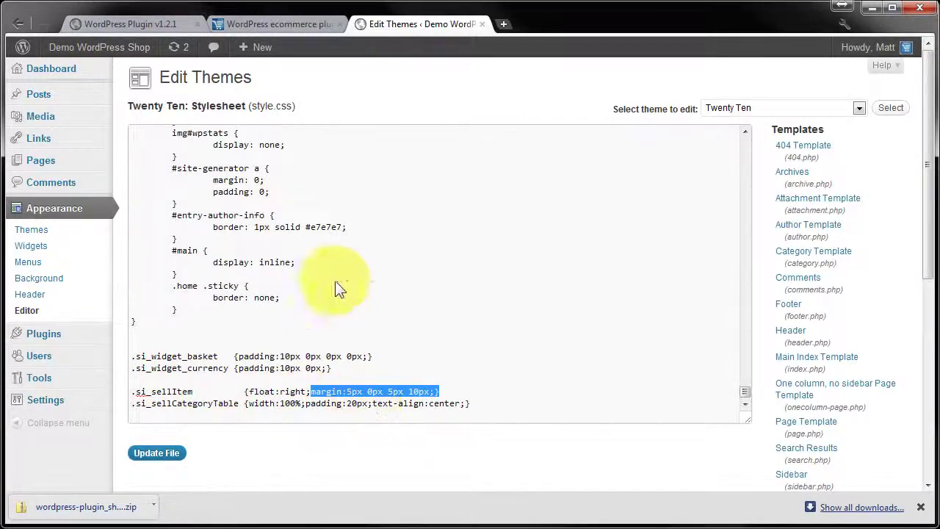
Visit the demo shop's front page and examine how the buy boxes and the 2012 Camera Range table are placed in the posts.
mouse_move(70, 48)
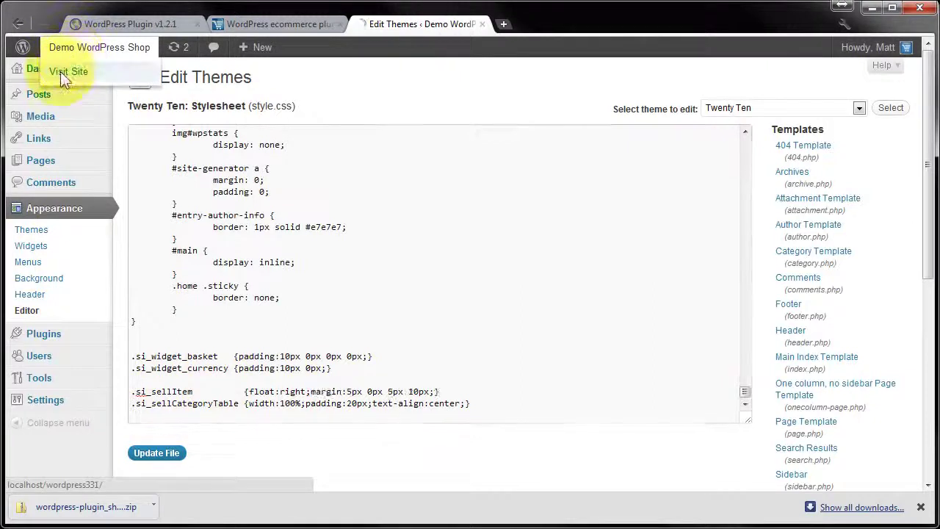
left_click(60, 72)
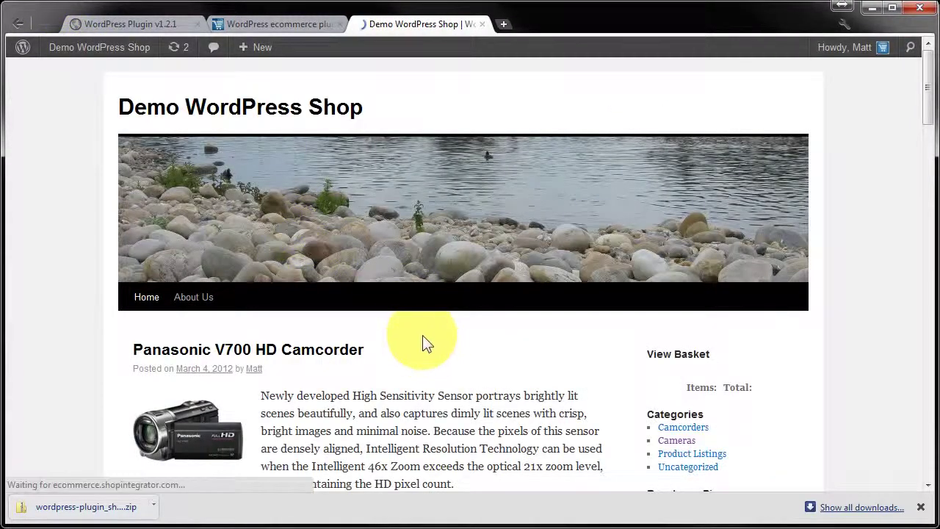
scroll(422, 334, "down", 2)
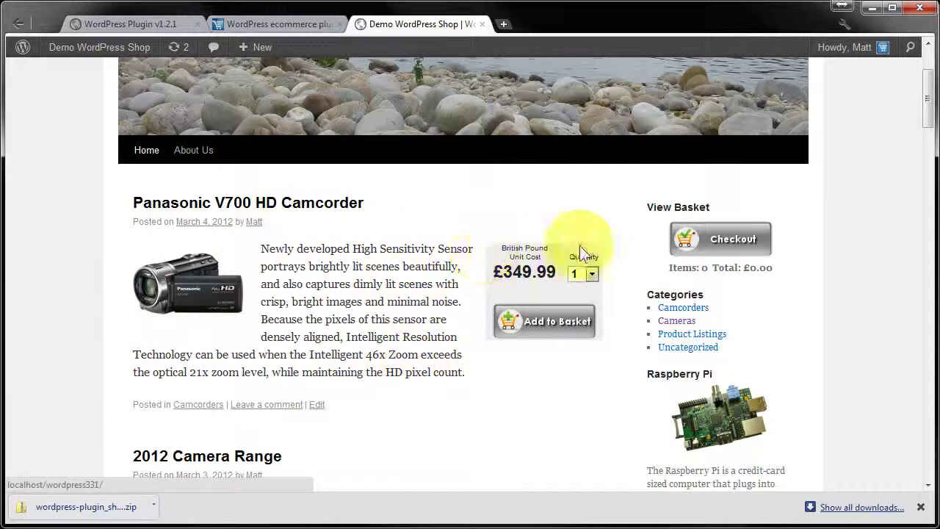
scroll(452, 290, "down", 5)
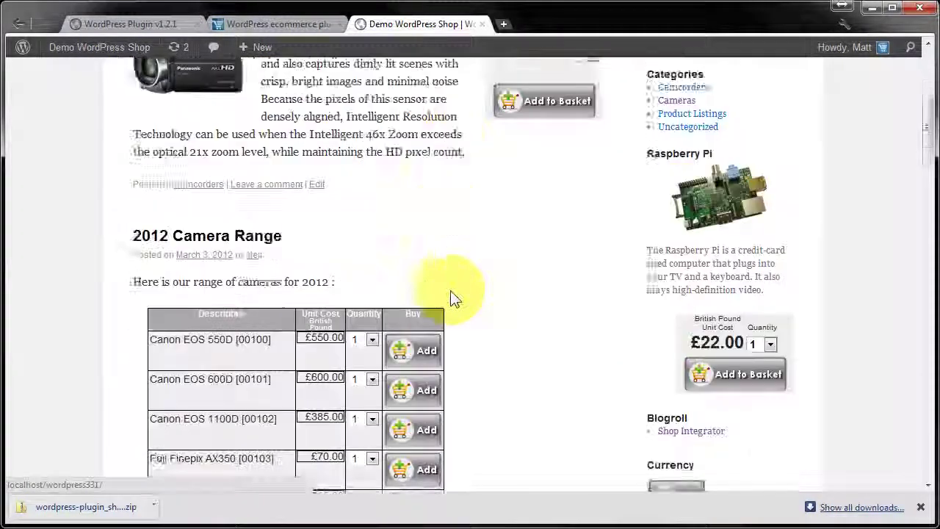
scroll(454, 290, "down", 1)
scroll(454, 286, "down", 2)
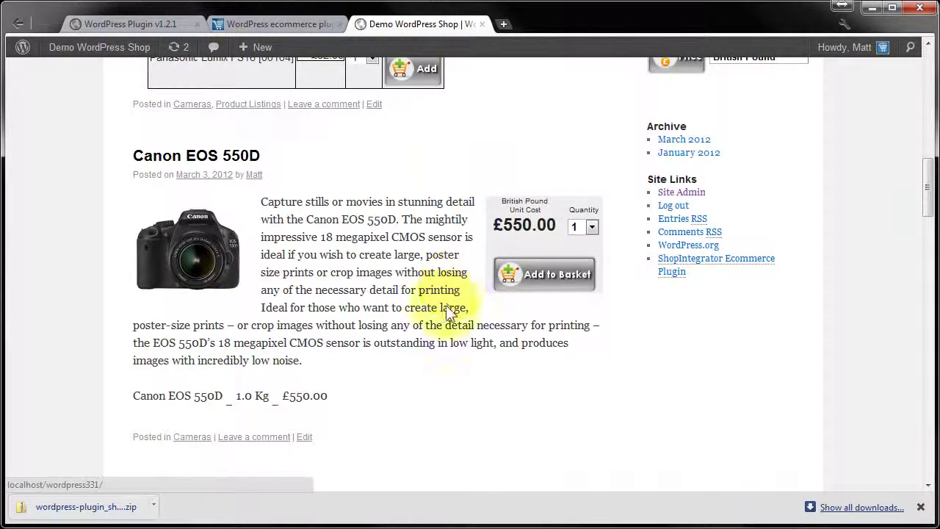
scroll(450, 236, "down", 1)
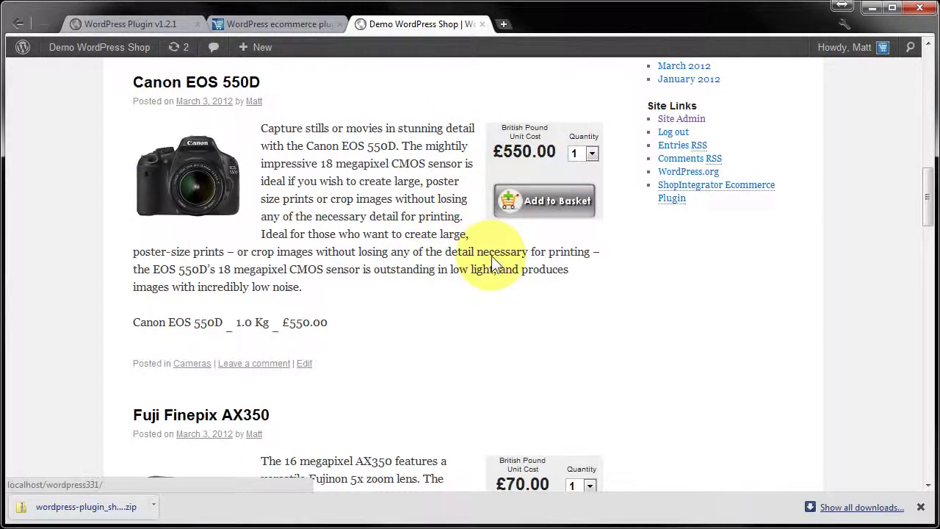
scroll(488, 214, "down", 4)
scroll(486, 218, "up", 6)
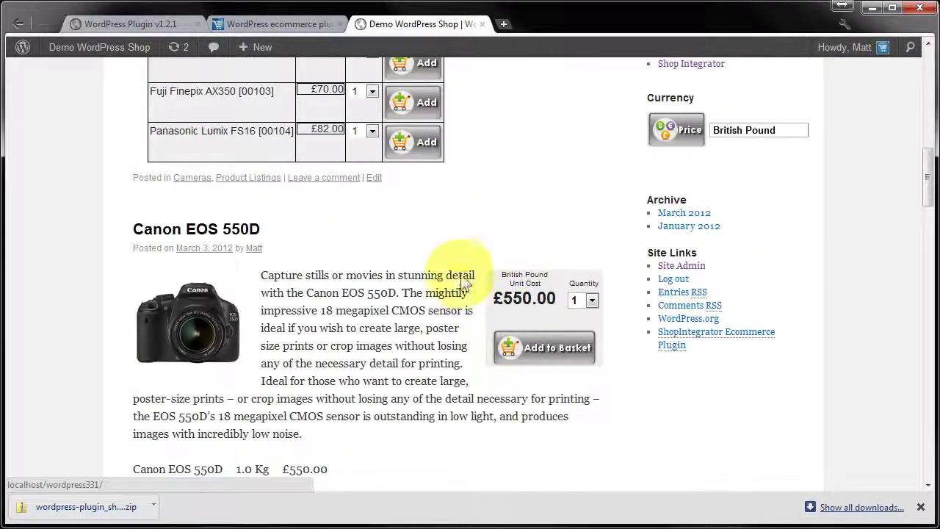
scroll(378, 336, "up", 5)
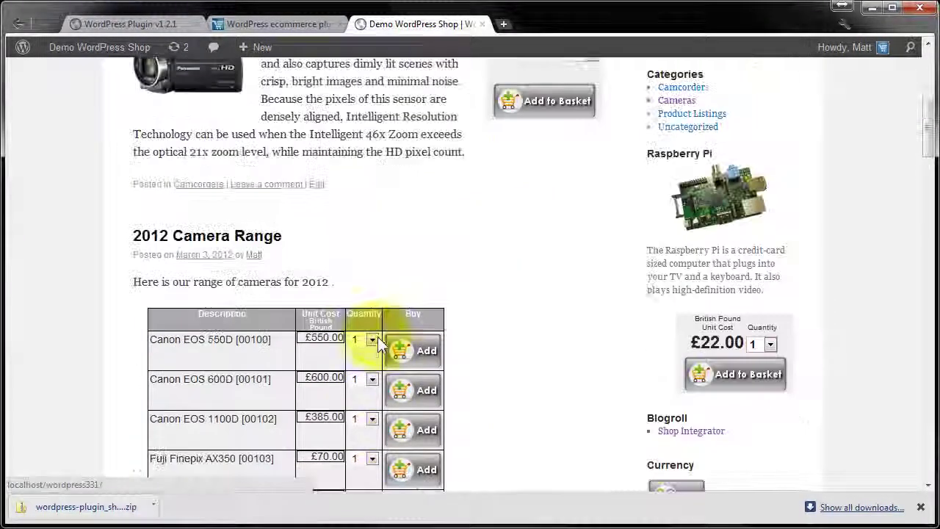
scroll(377, 337, "up", 2)
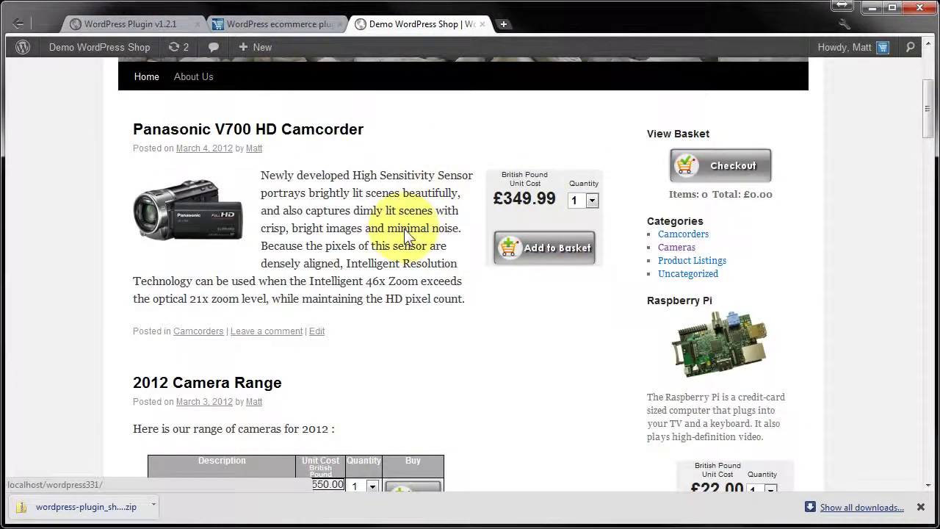
scroll(404, 228, "up", 2)
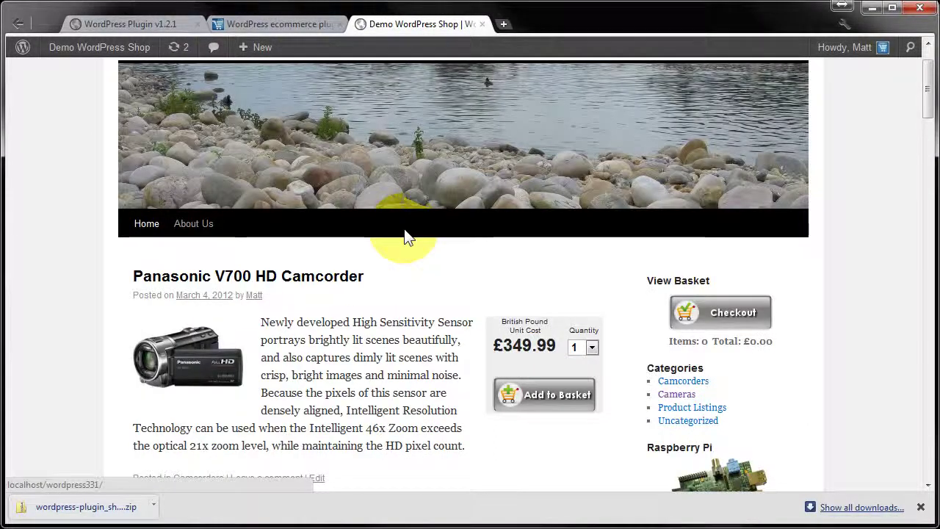